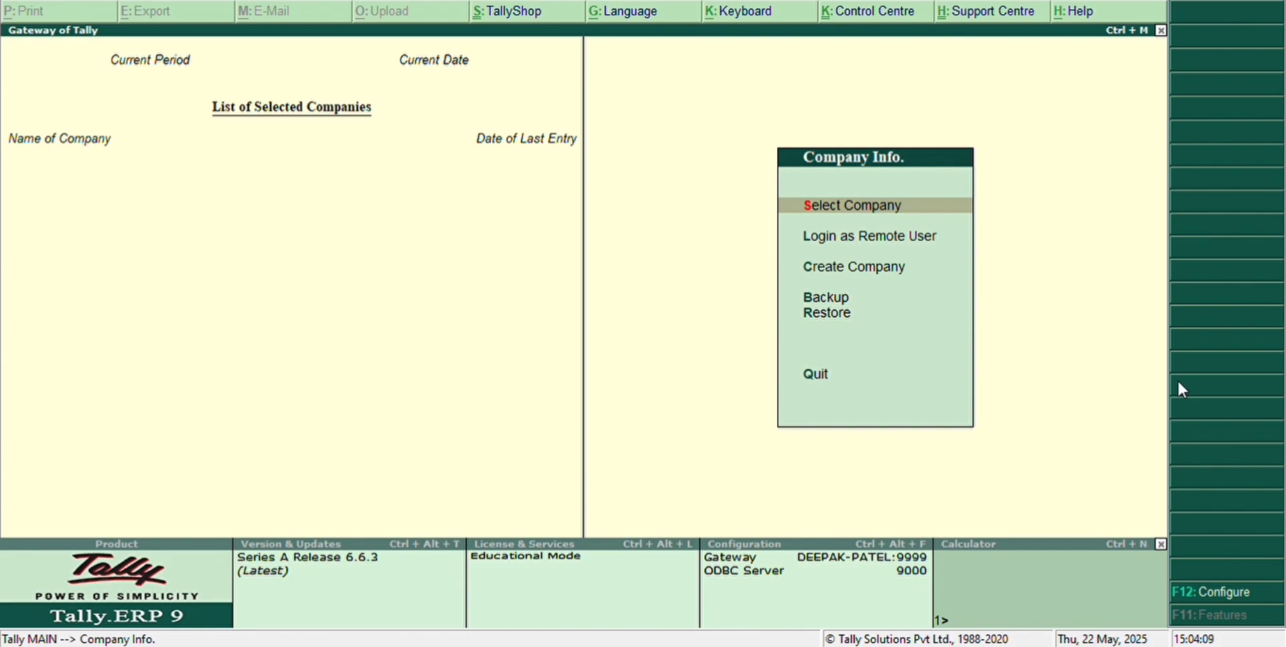
Highlight Create Company in the Company Info menu.
key(Down)
key(Down)
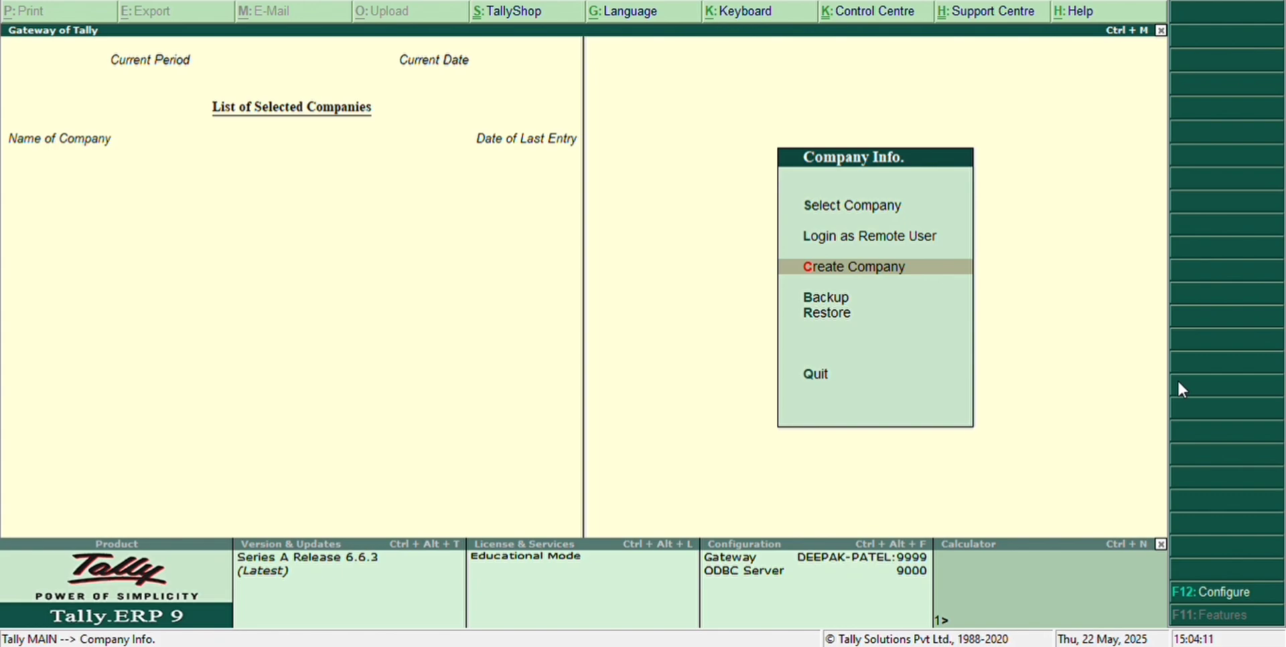
Start a company named ABC LTD, keep ABC LTD as mailing name, and enter the company's address.
key(Return)
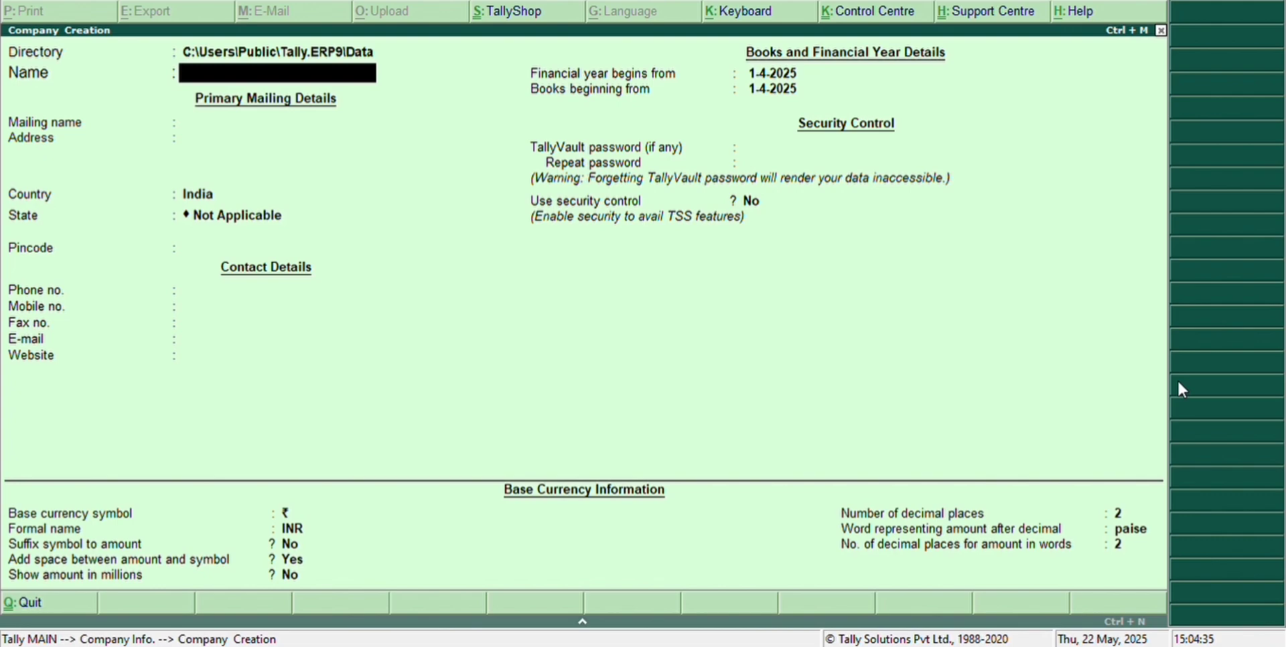
text(ABC LTD)
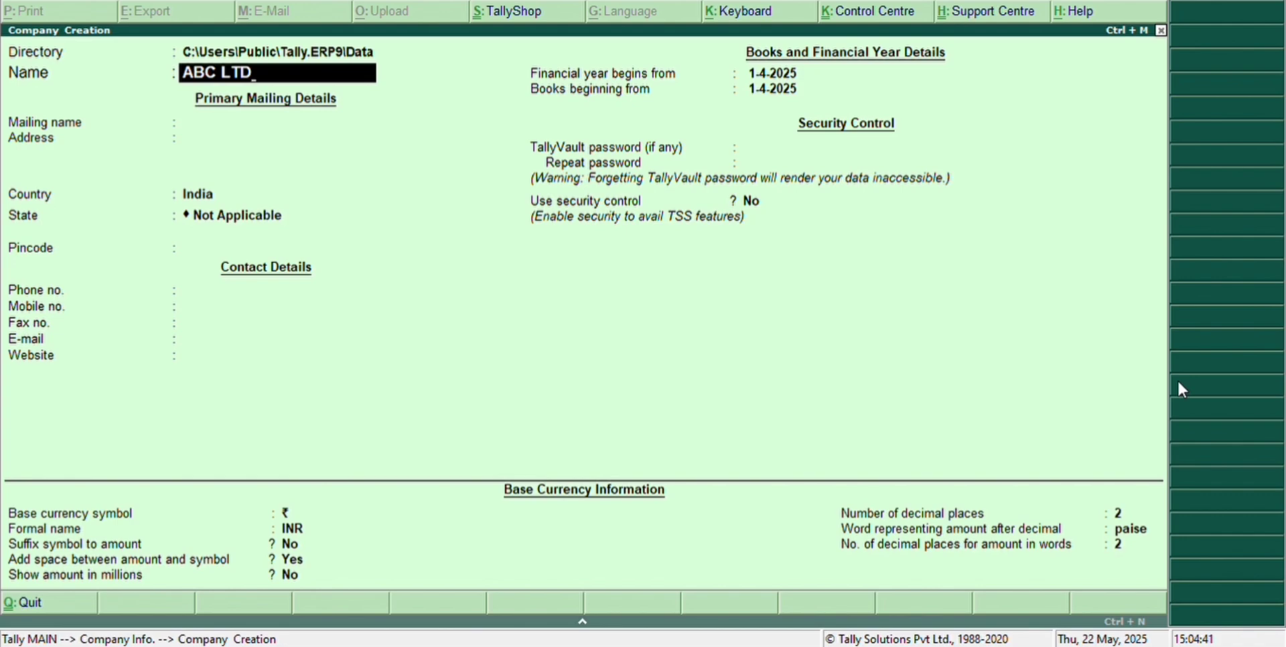
key(Return)
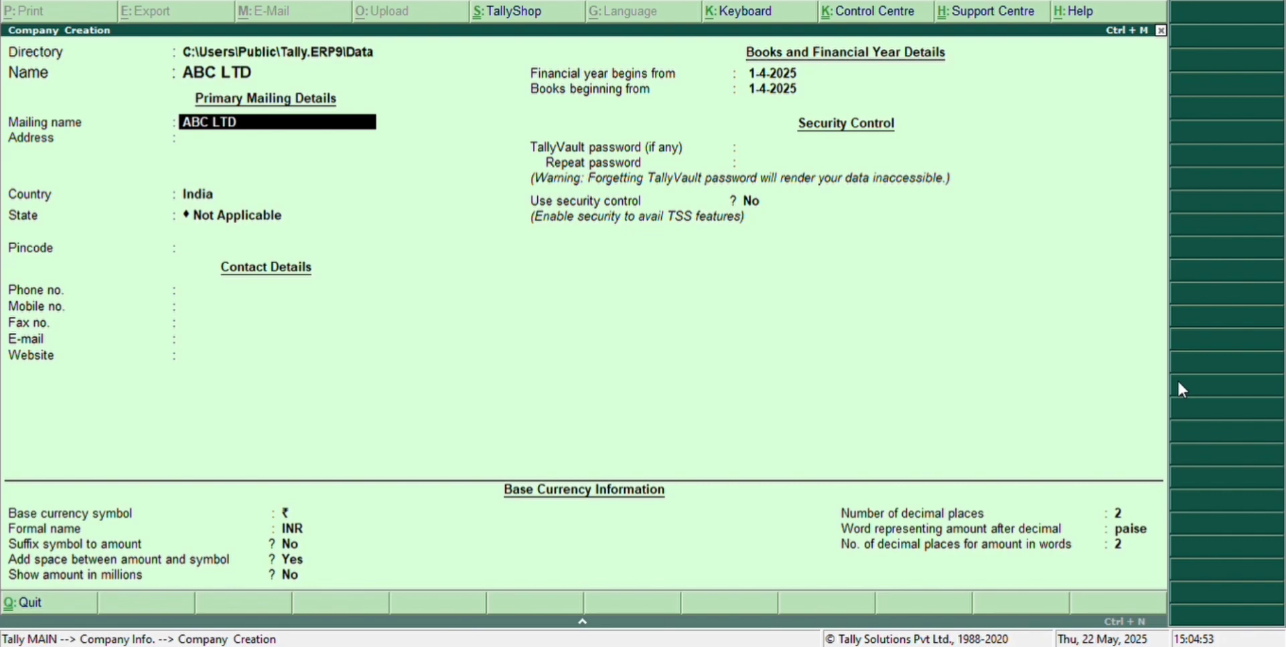
key(Return)
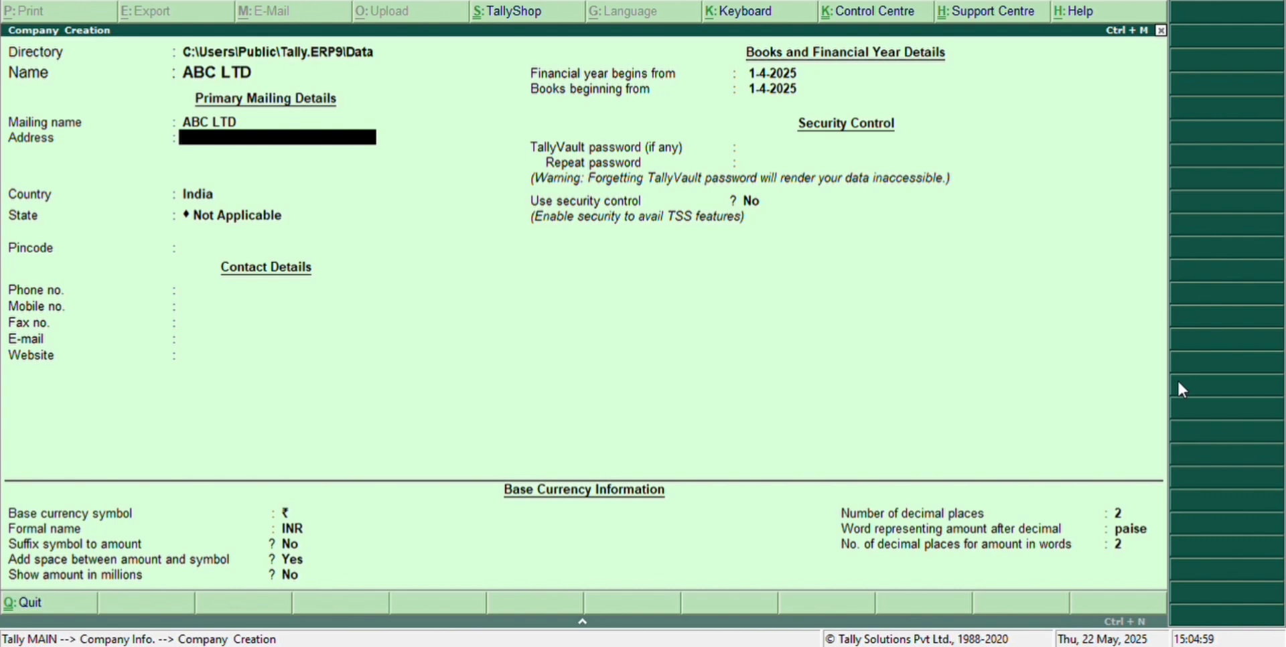
text(AB ROAFD)
key(BackSpace)
key(BackSpace)
text(D INDORE)
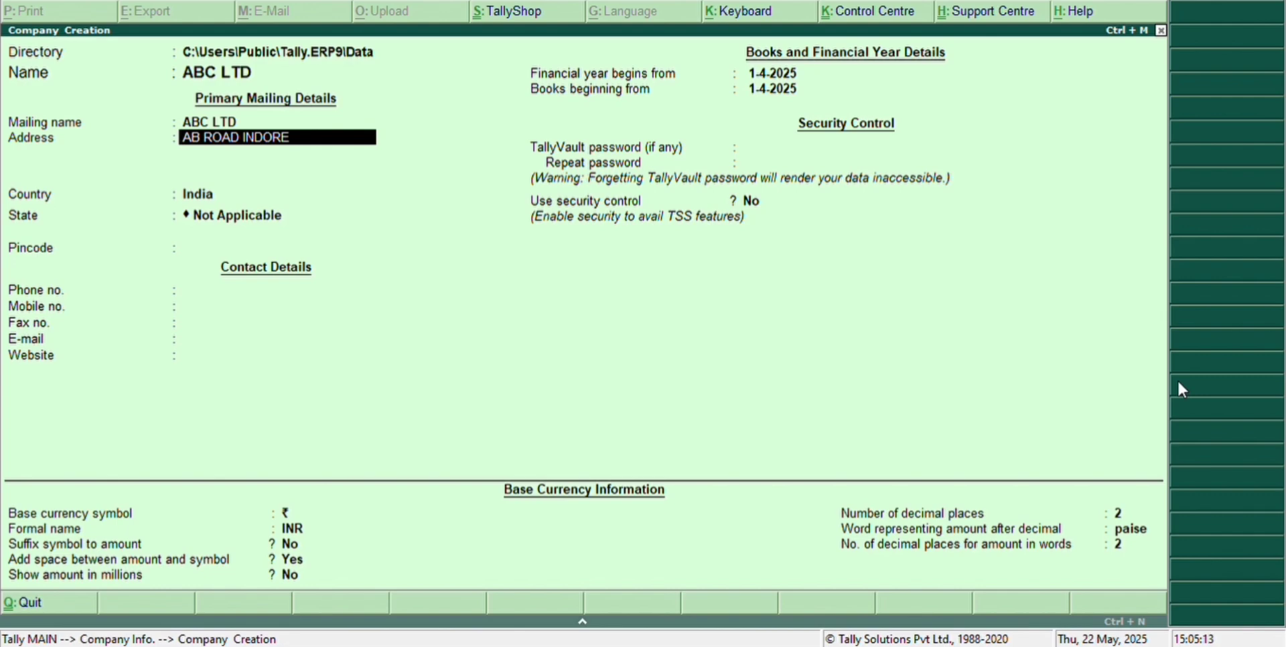
key(Return)
key(Return)
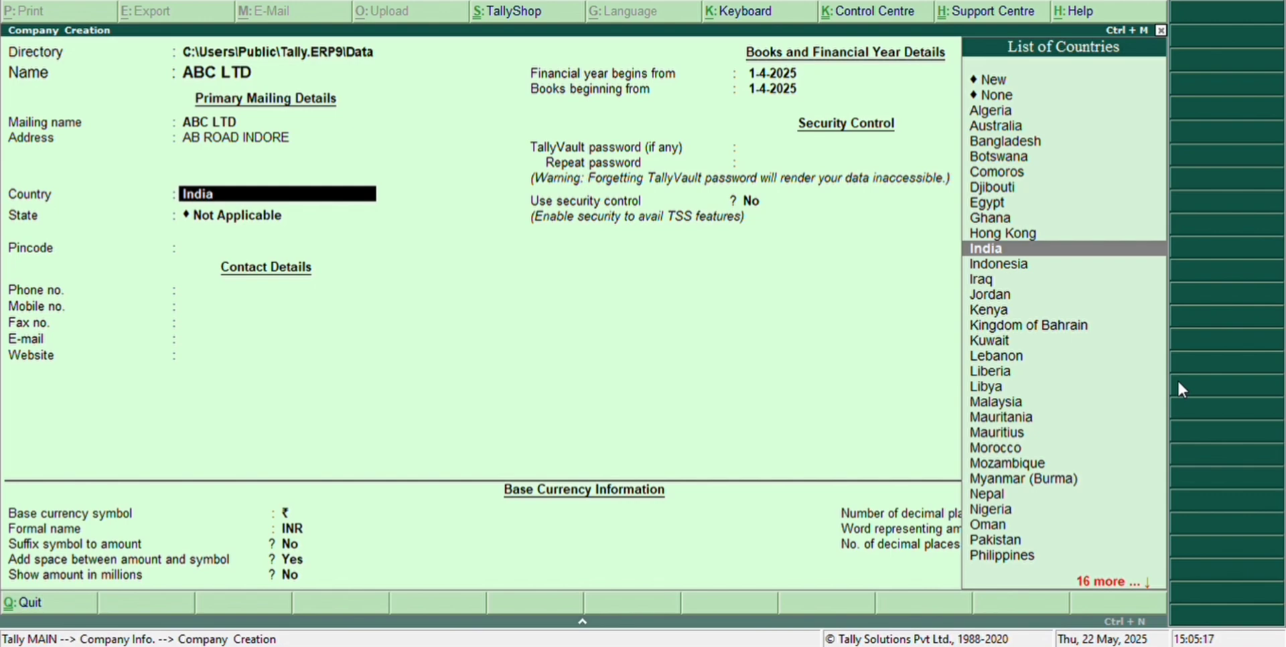
Keep India as country, choose Madhya Pradesh as state, and enter pincode 452014.
key(Return)
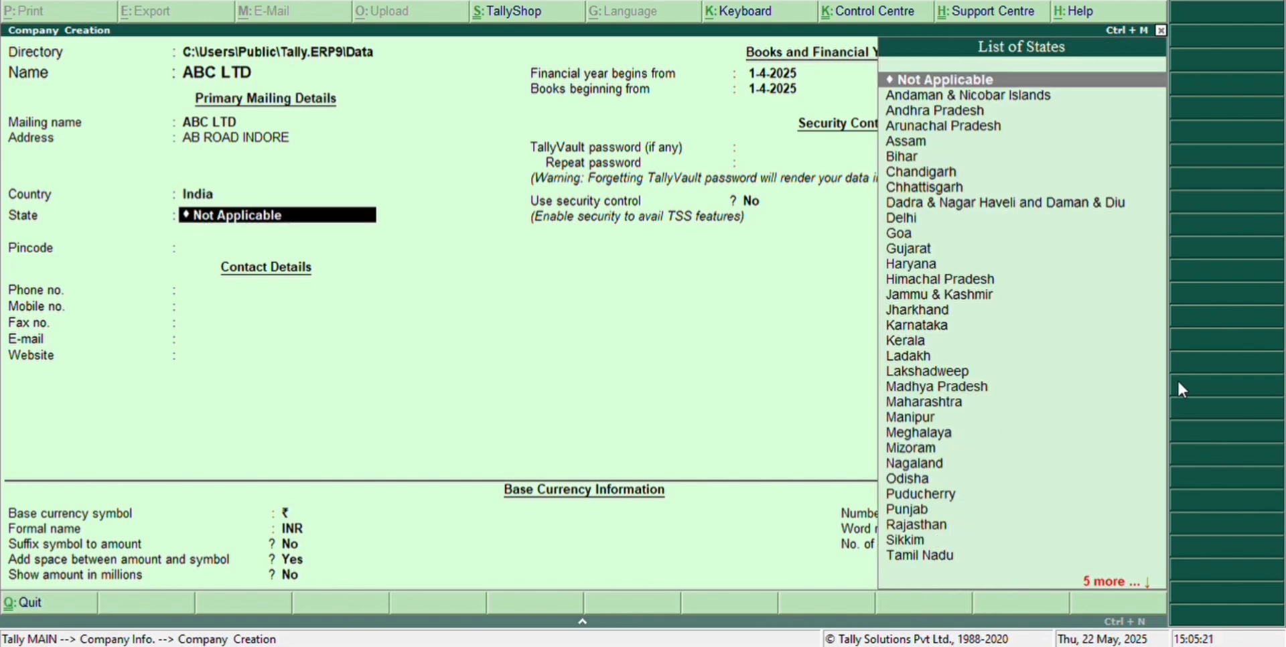
text(M)
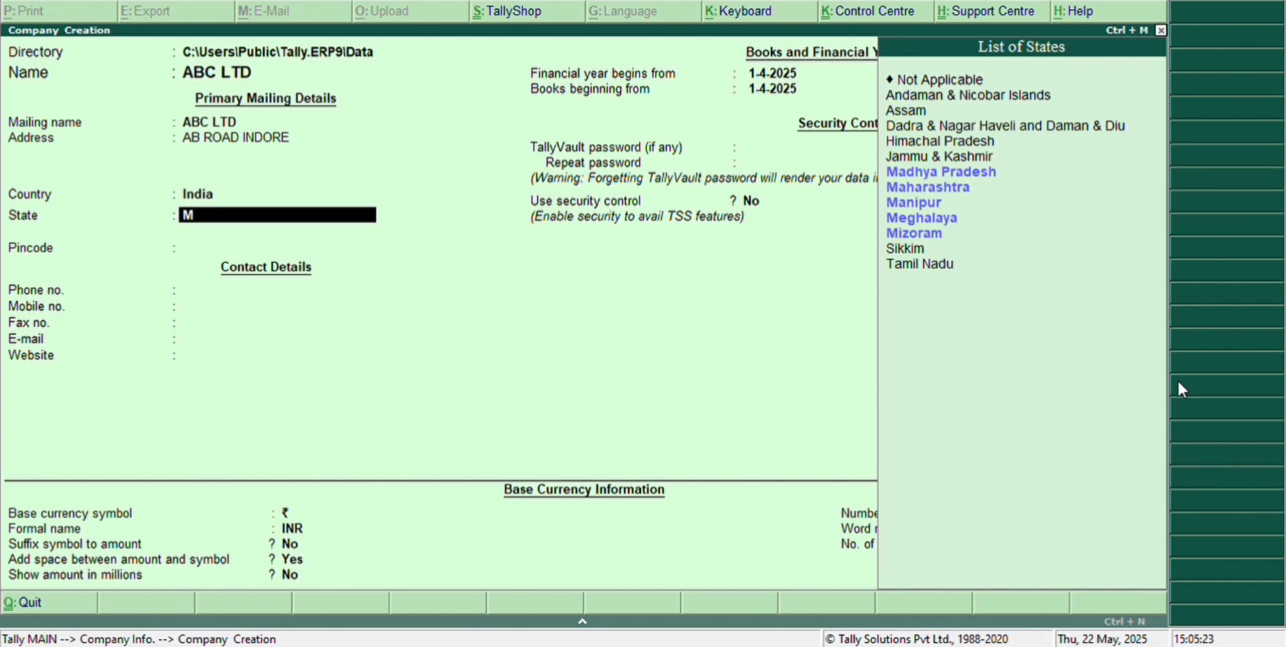
key(Down)
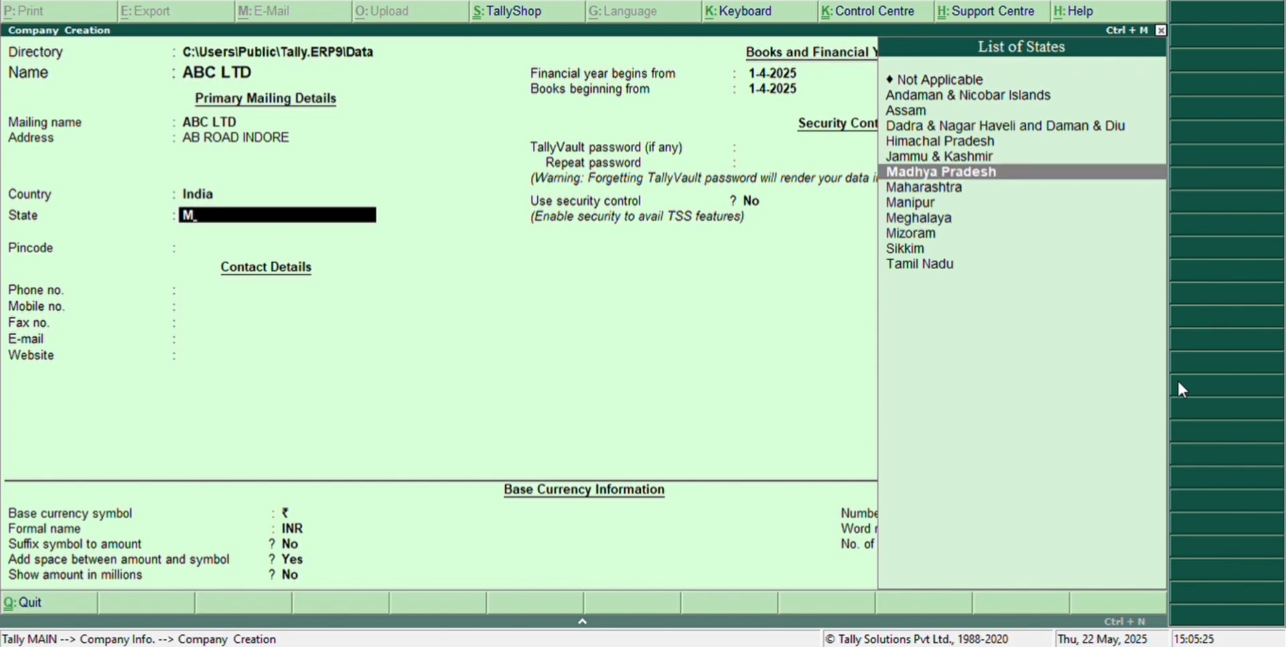
key(Return)
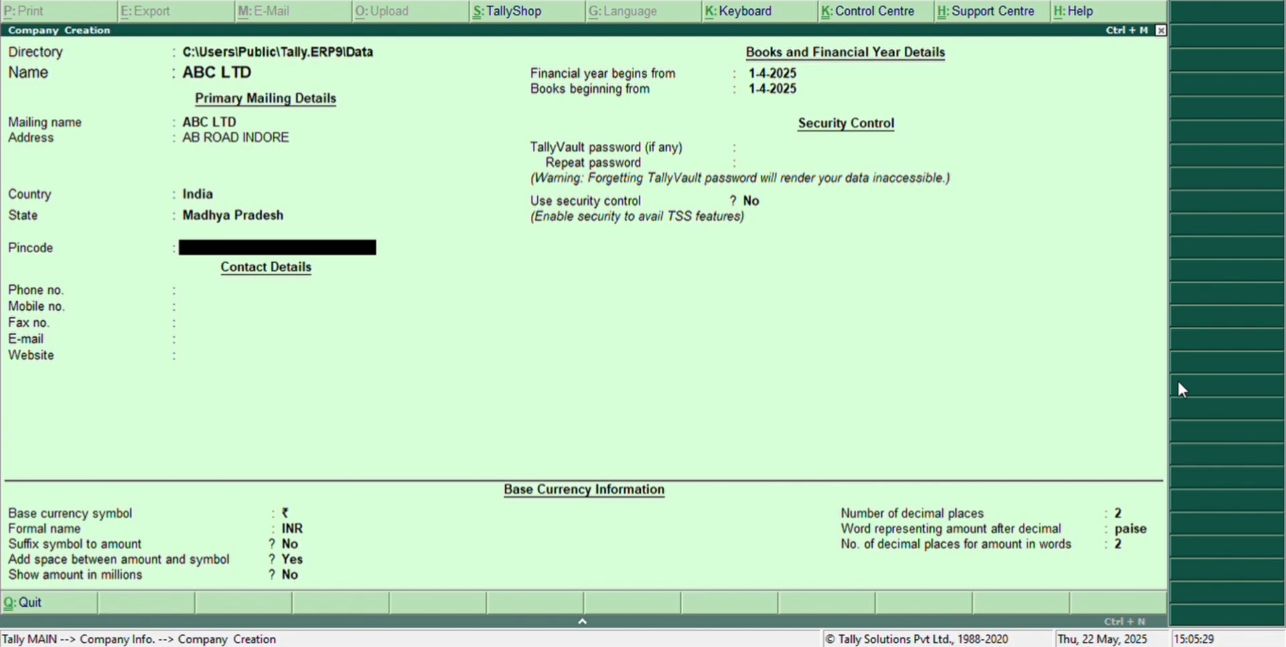
text(452014)
key(Return)
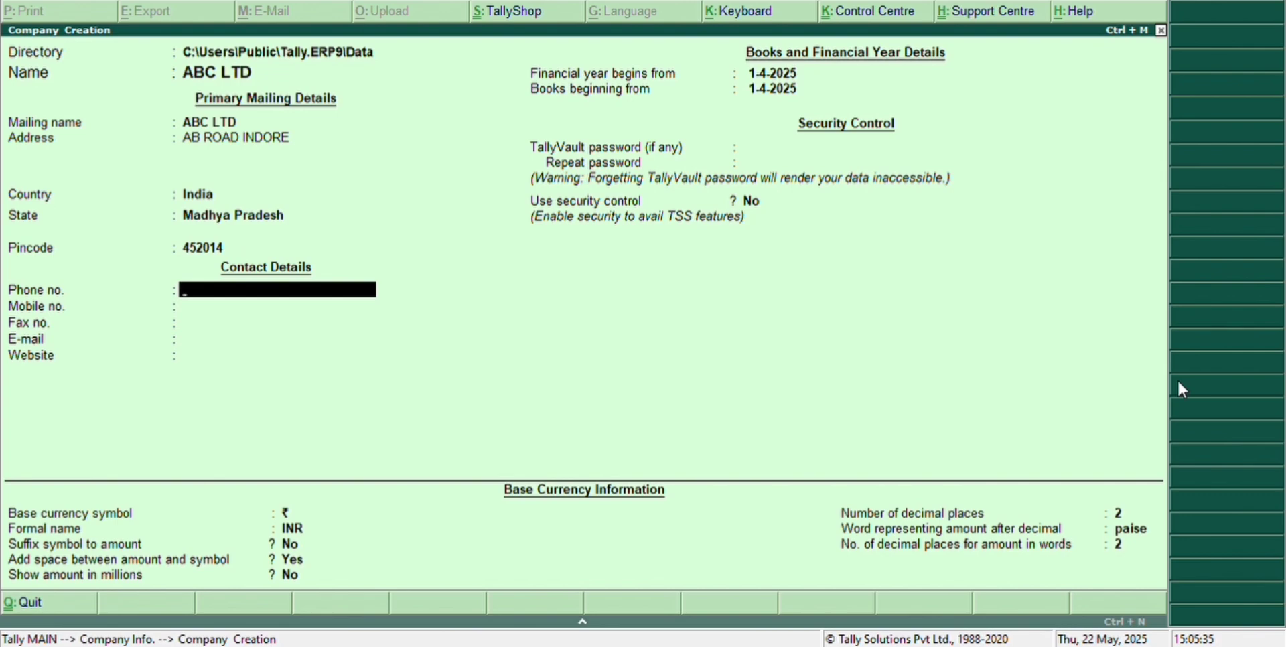
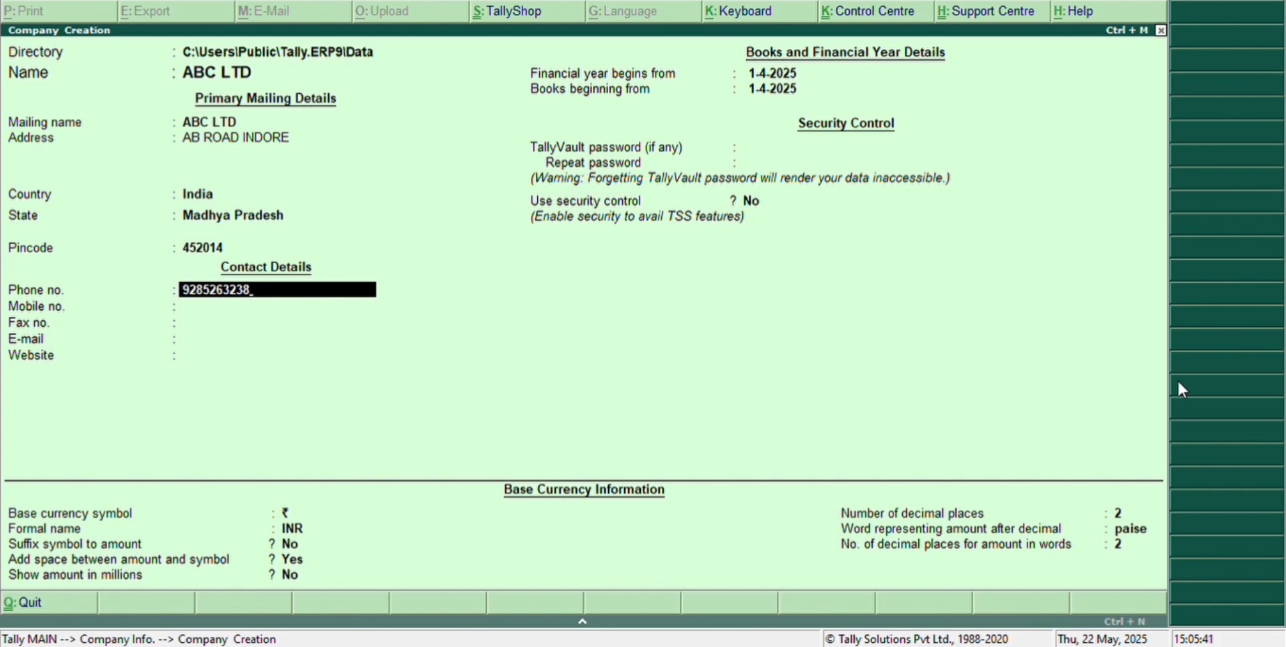
Enter the company's phone and mobile numbers, skip fax, then add its e-mail and website www,abc.com.
key(Return)
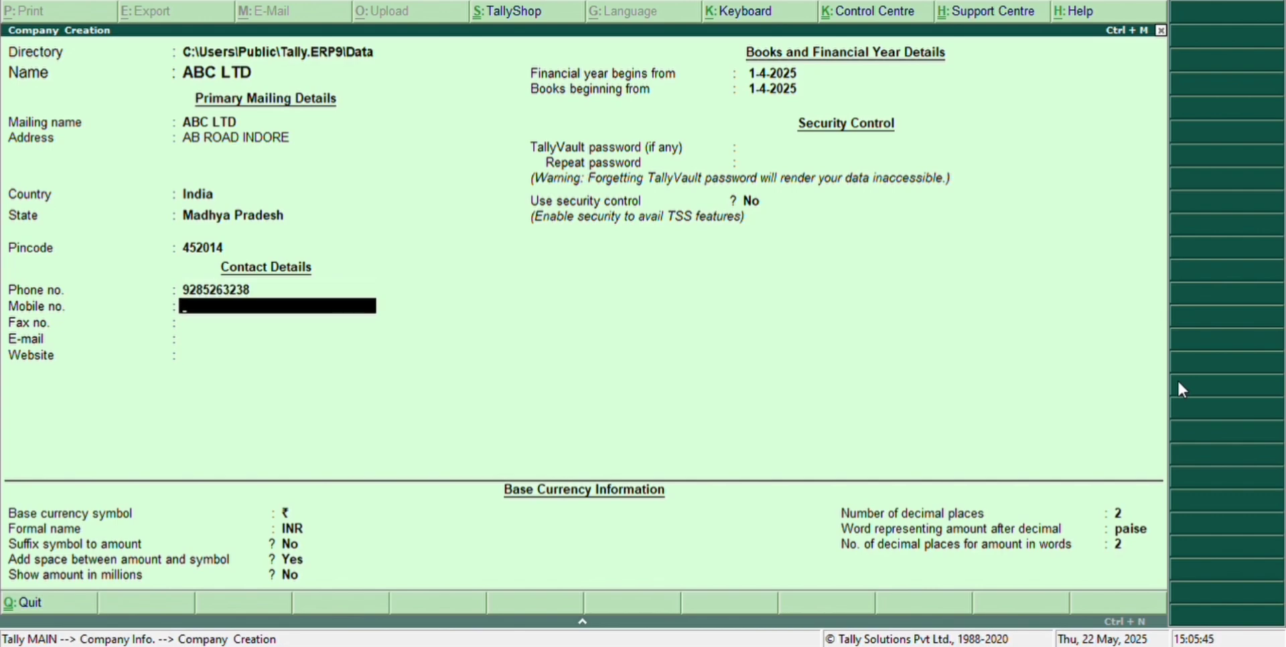
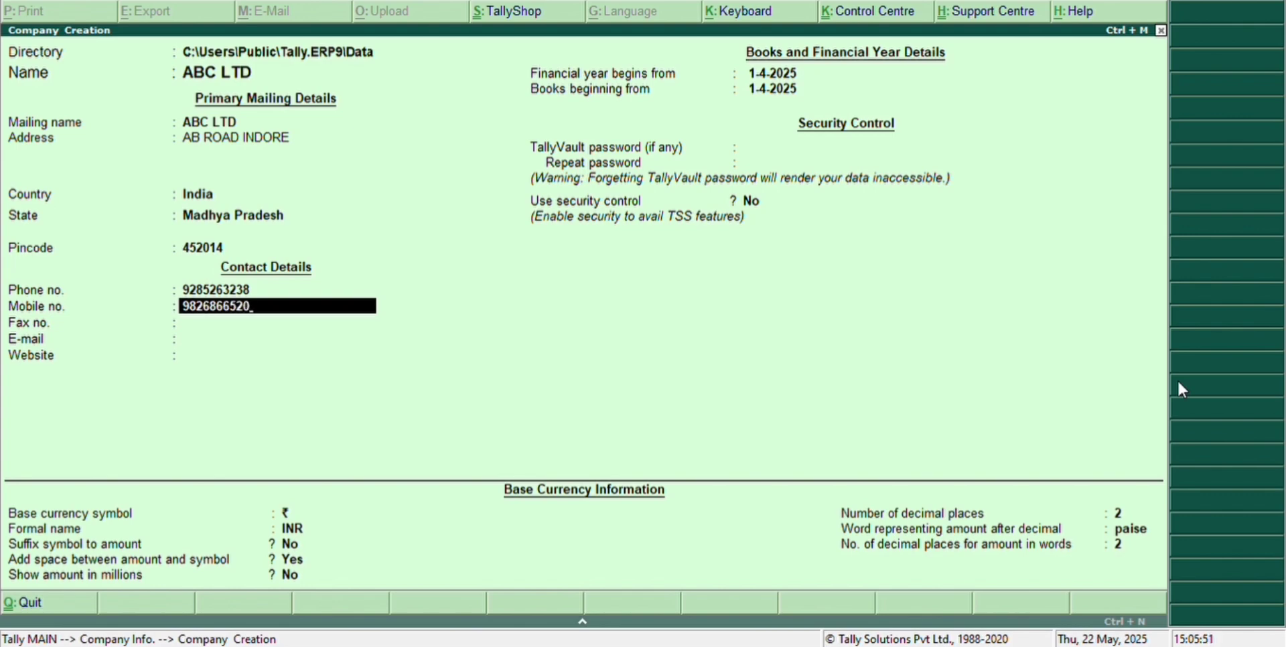
key(Return)
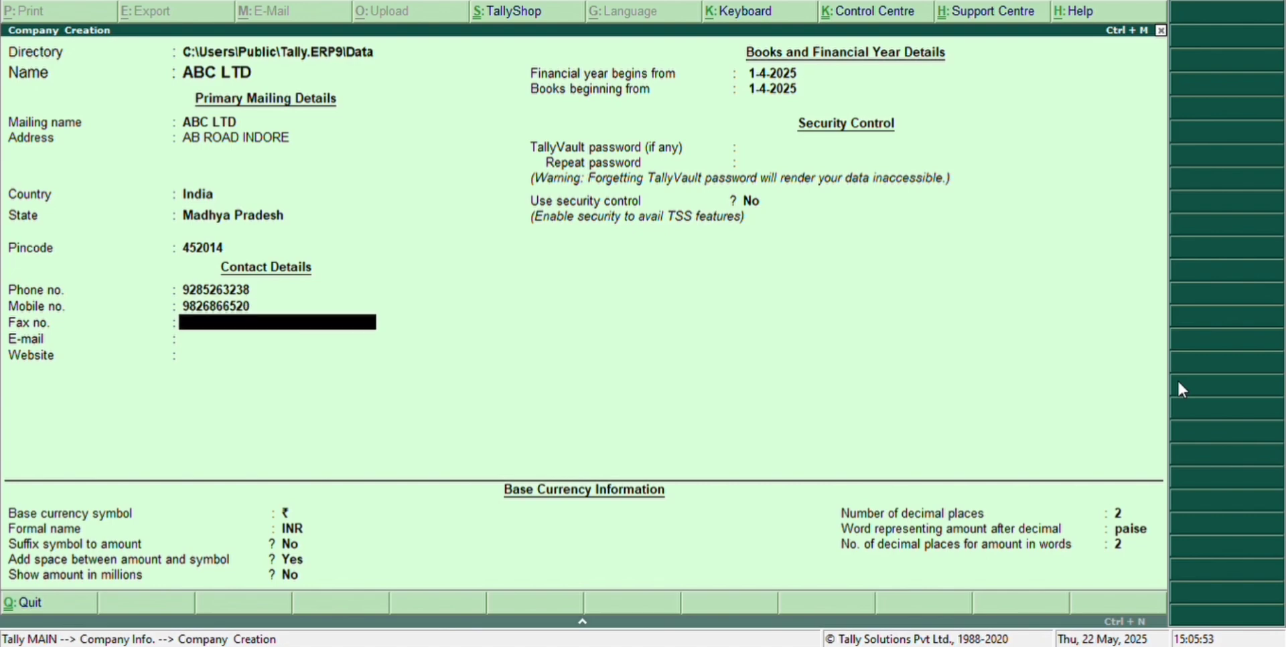
key(Return)
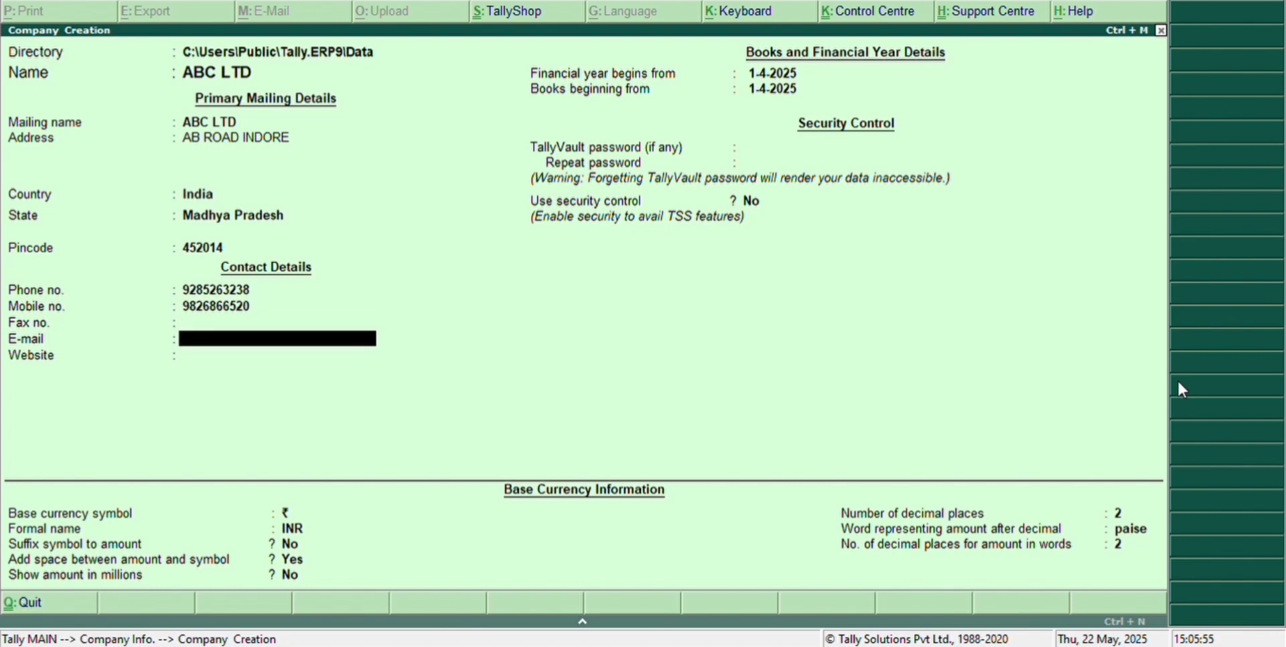
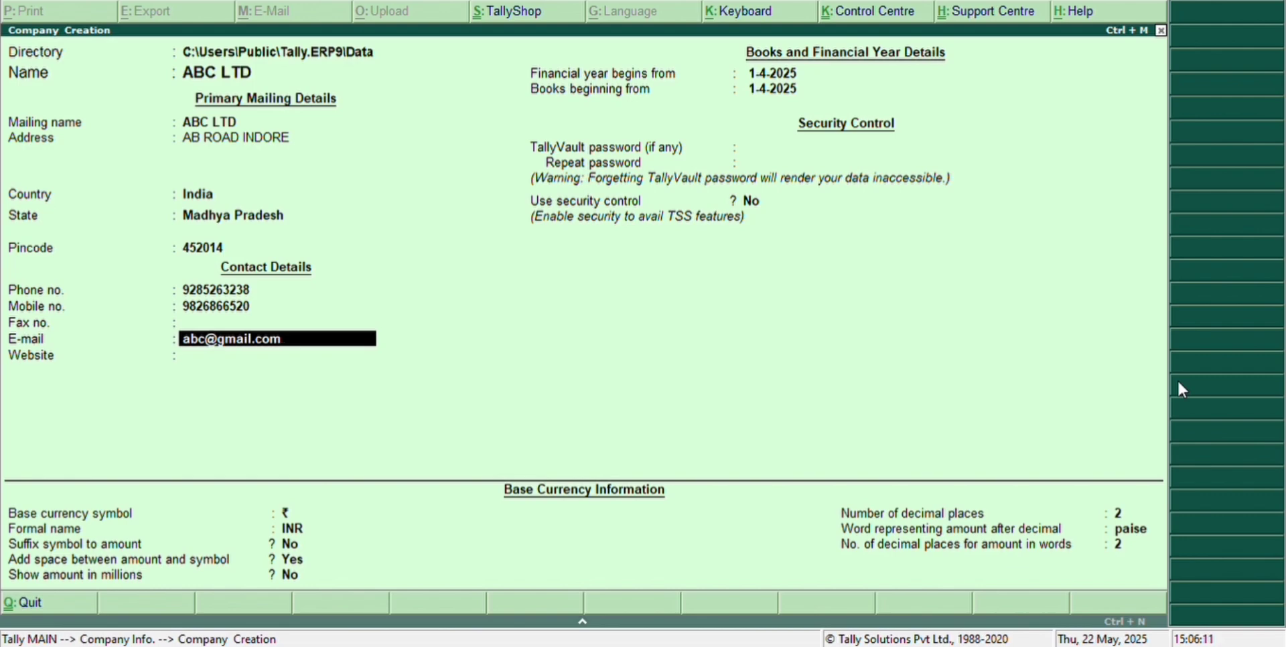
key(Return)
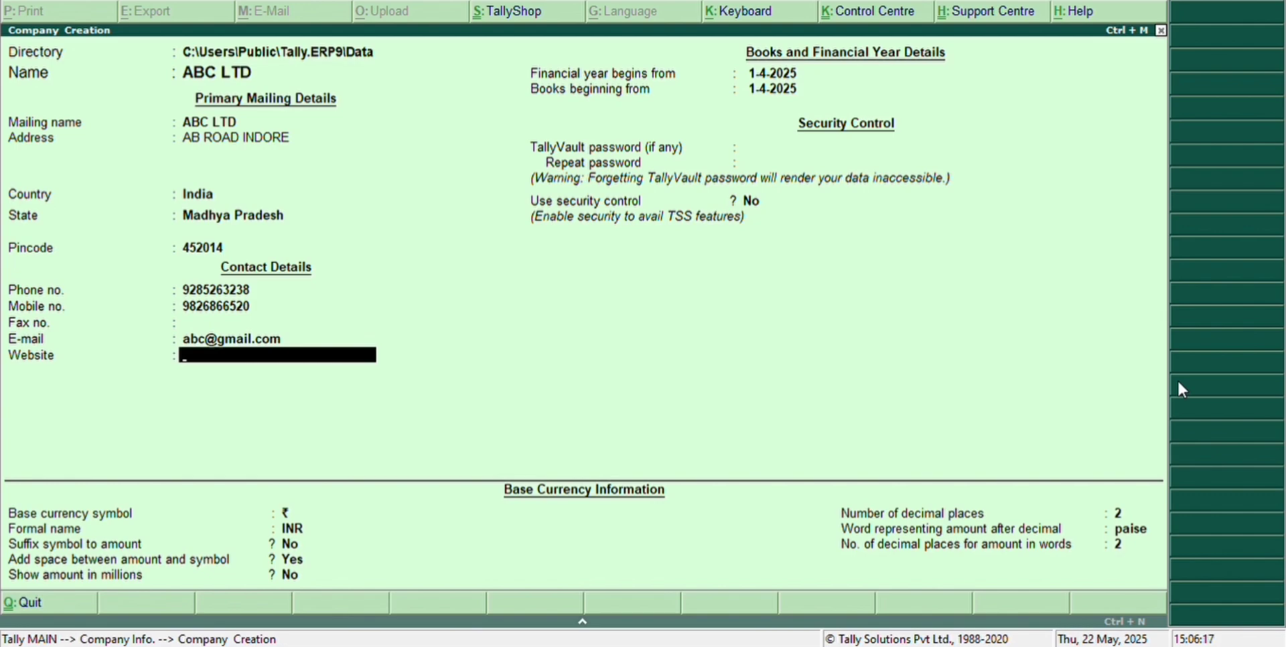
text(www,abc.com)
Set the financial year start to 1-04-2024 and books beginning date to 31-03-2025.
key(Return)
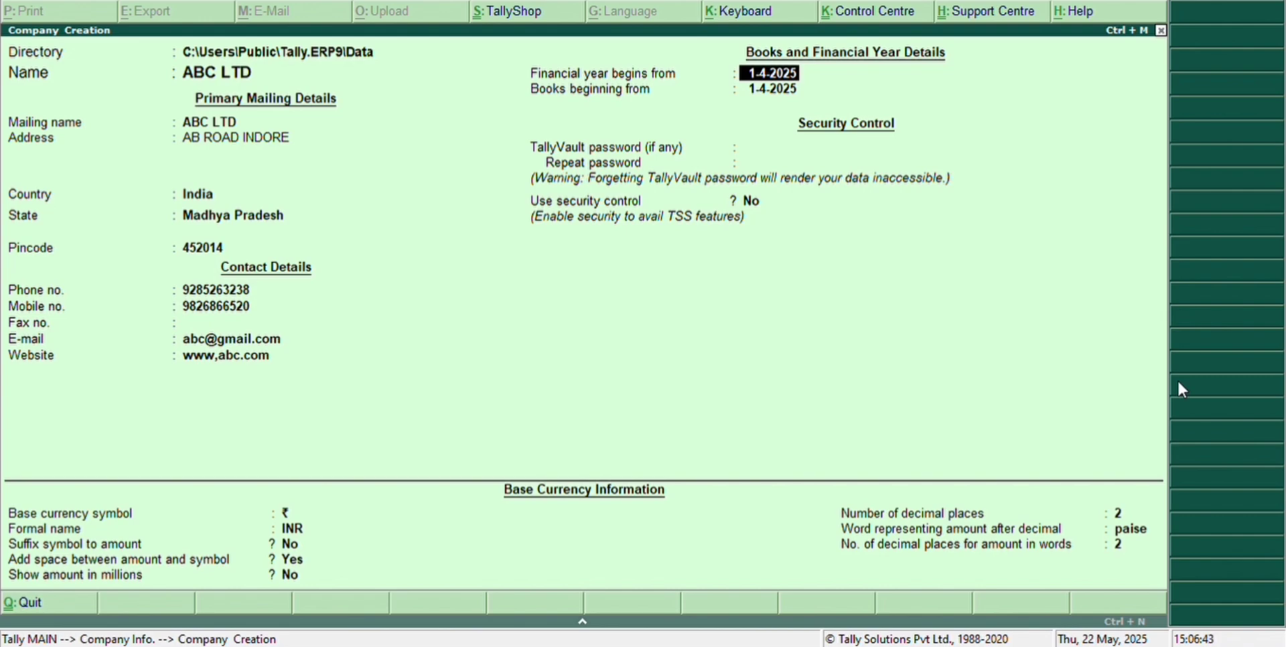
text(1-04-2024)
key(Return)
text(31)
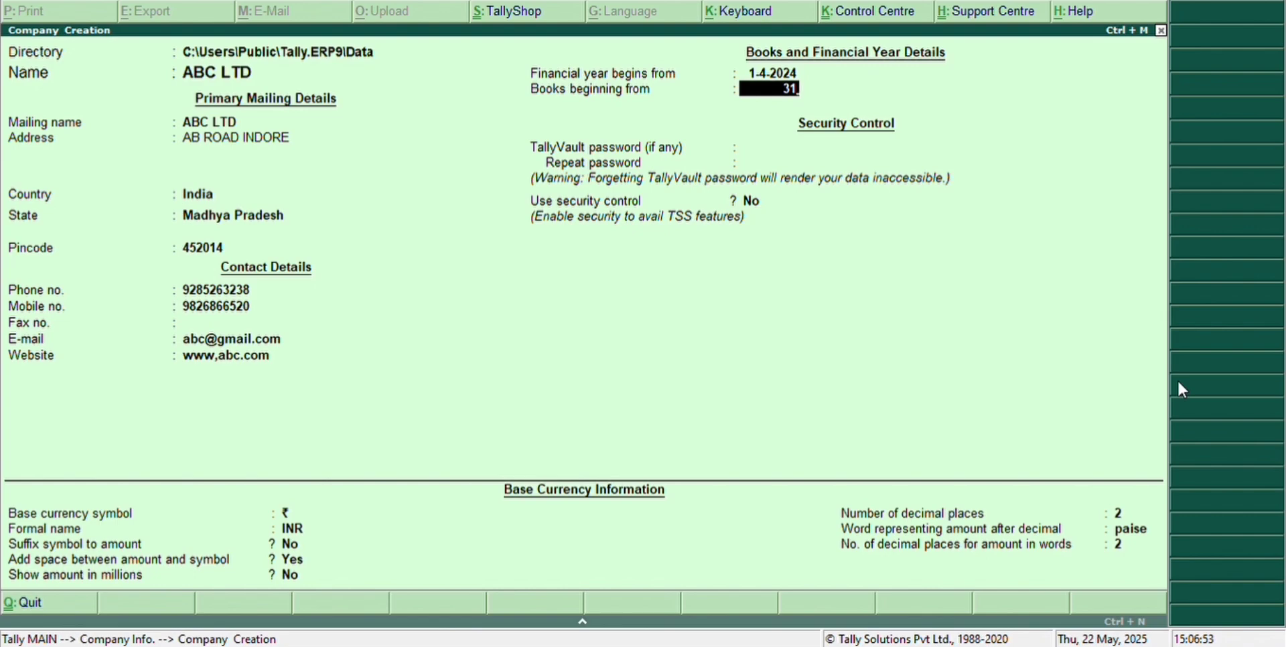
text(-03-2025)
key(Return)
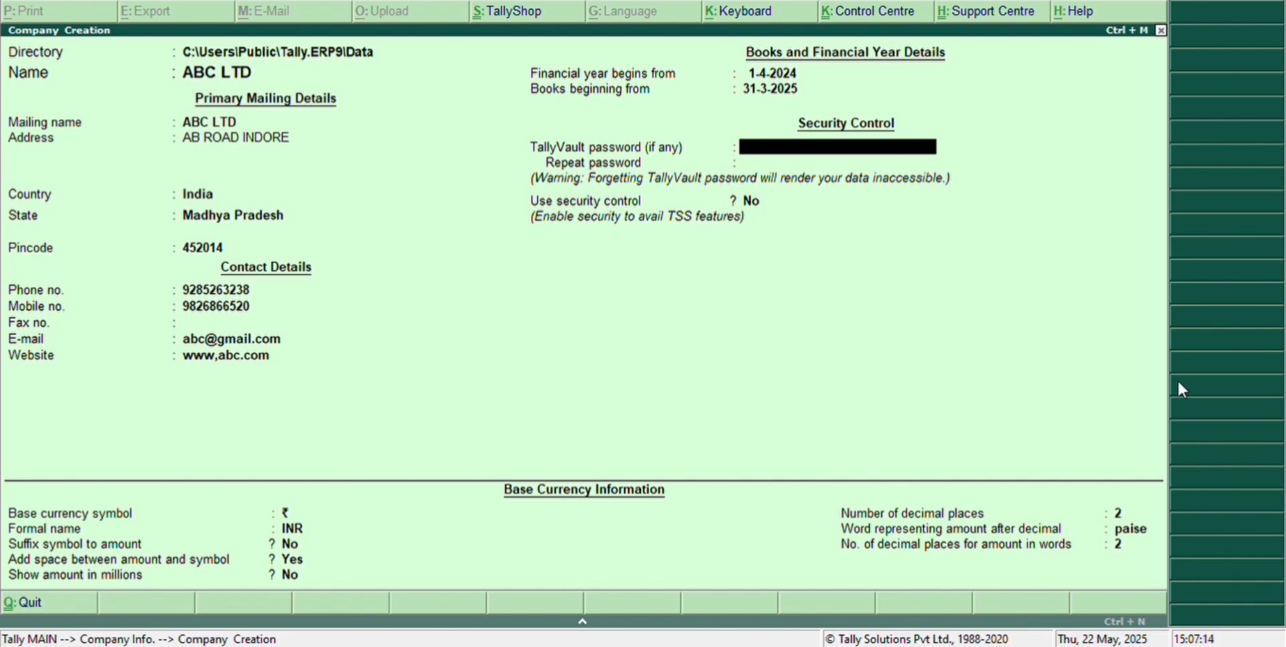
Accept default security and base currency settings: ₹, INR, 2 decimal places, paise.
key(Return)
key(Return)
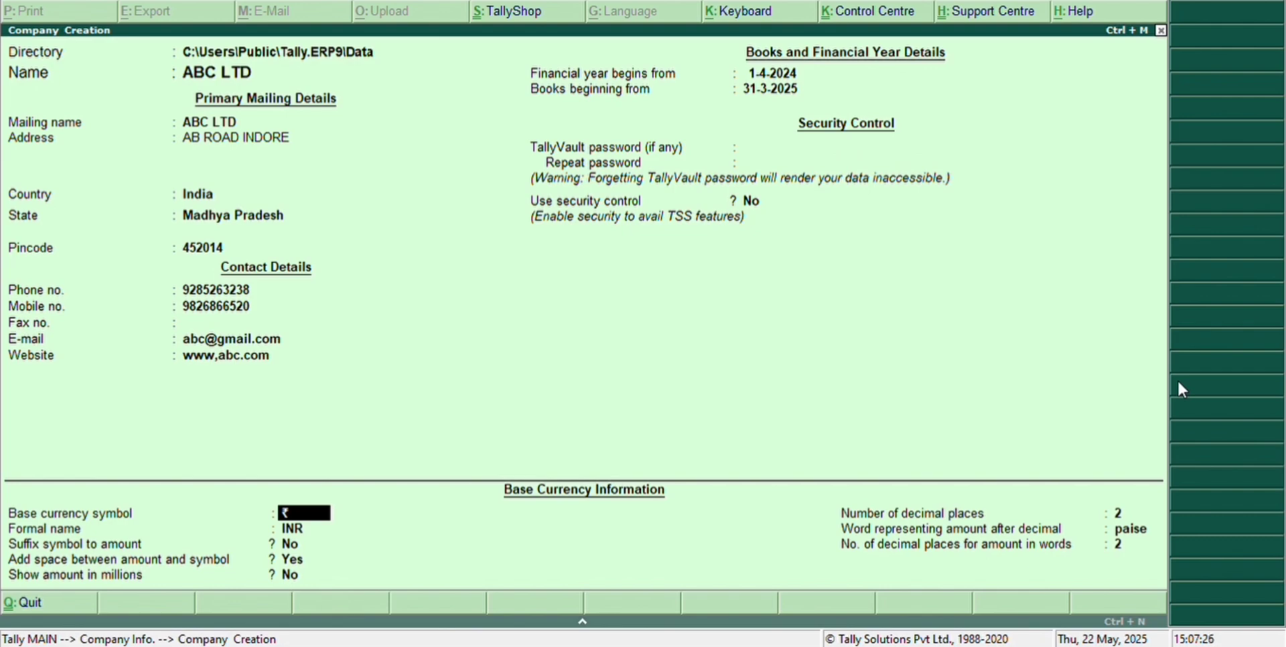
key(Return)
key(Return)
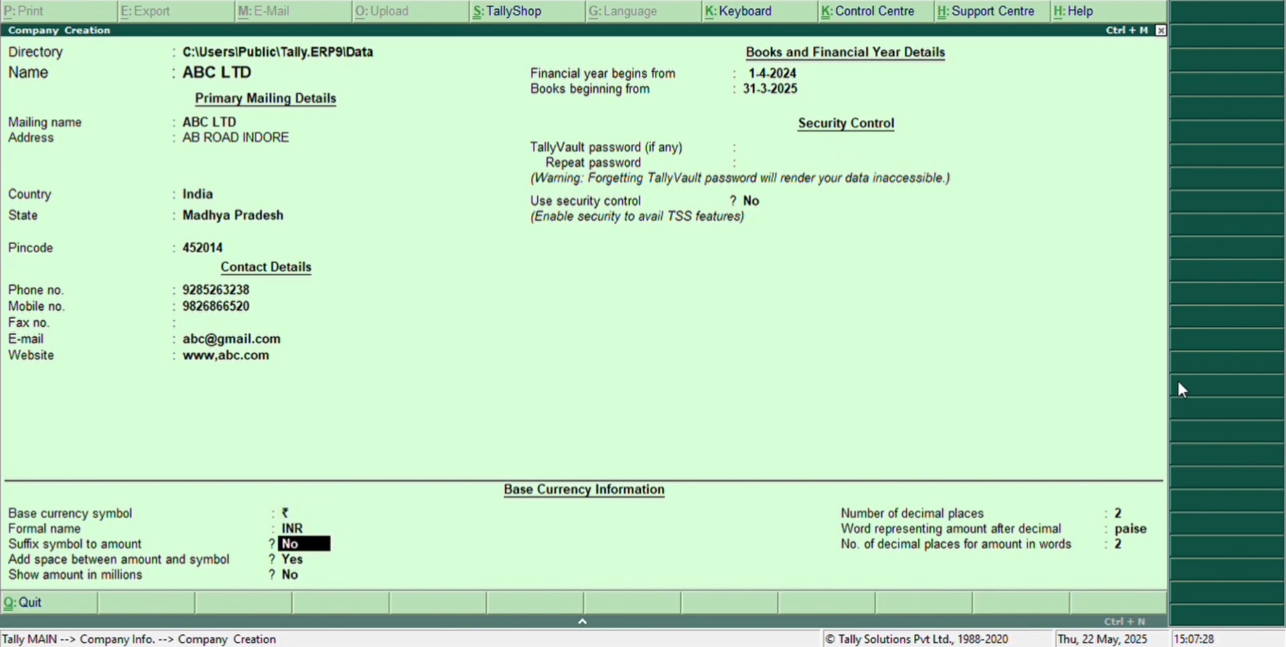
key(Return)
key(Return)
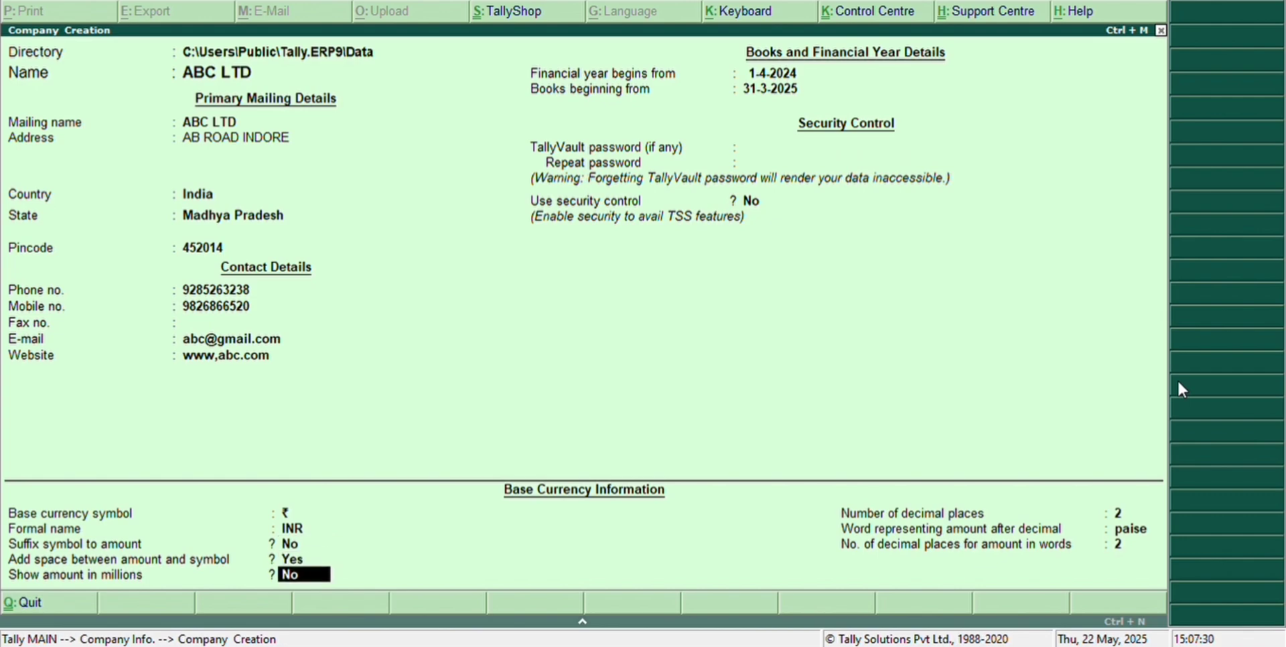
key(Return)
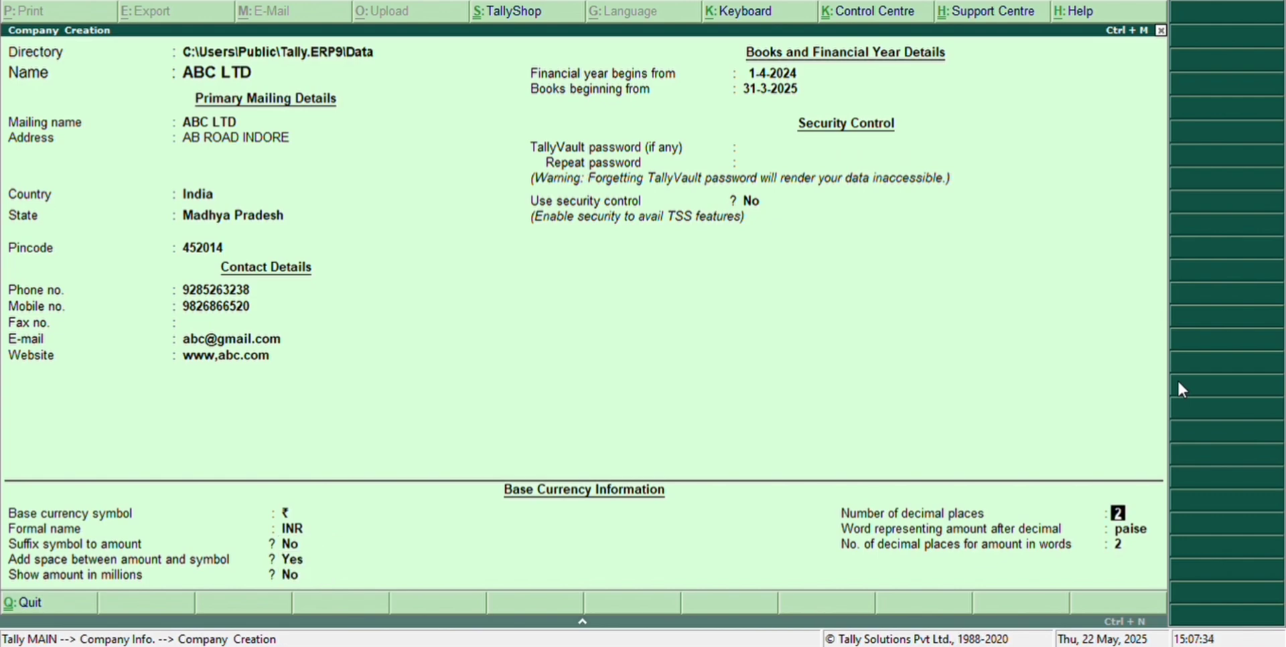
key(Return)
key(Return)
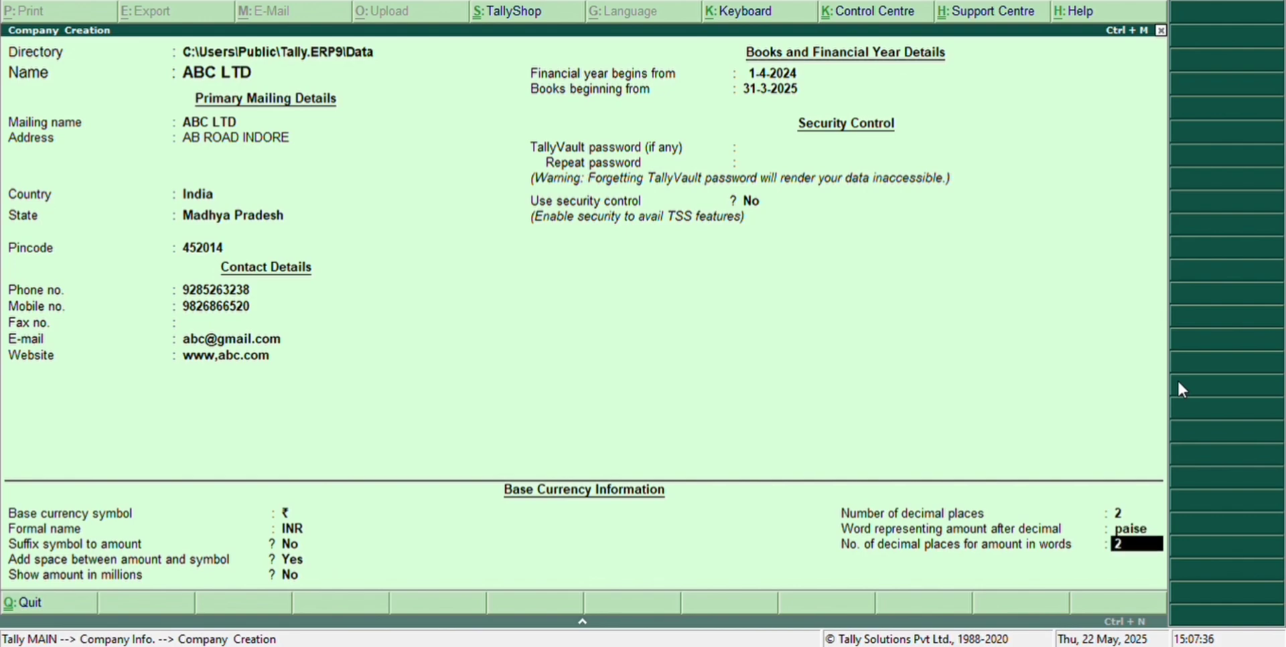
key(Return)
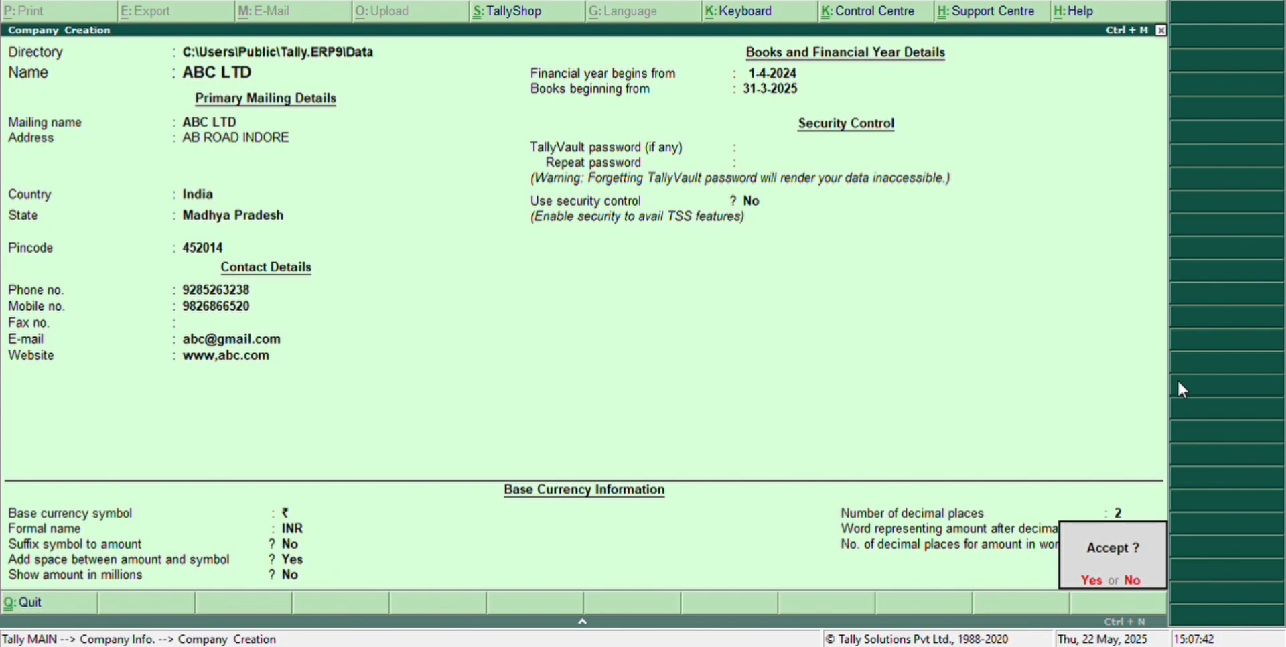
Accept and save ABC LTD, check the company list, then return to Gateway of Tally.
key(Return)
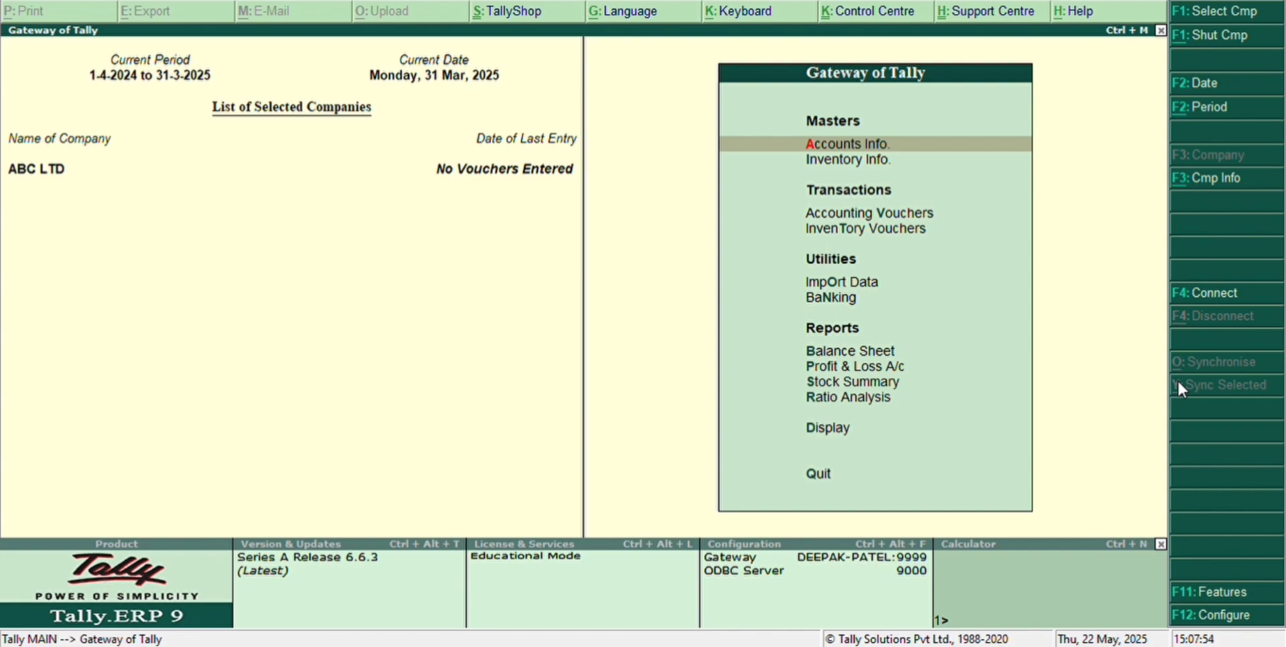
key(F1)
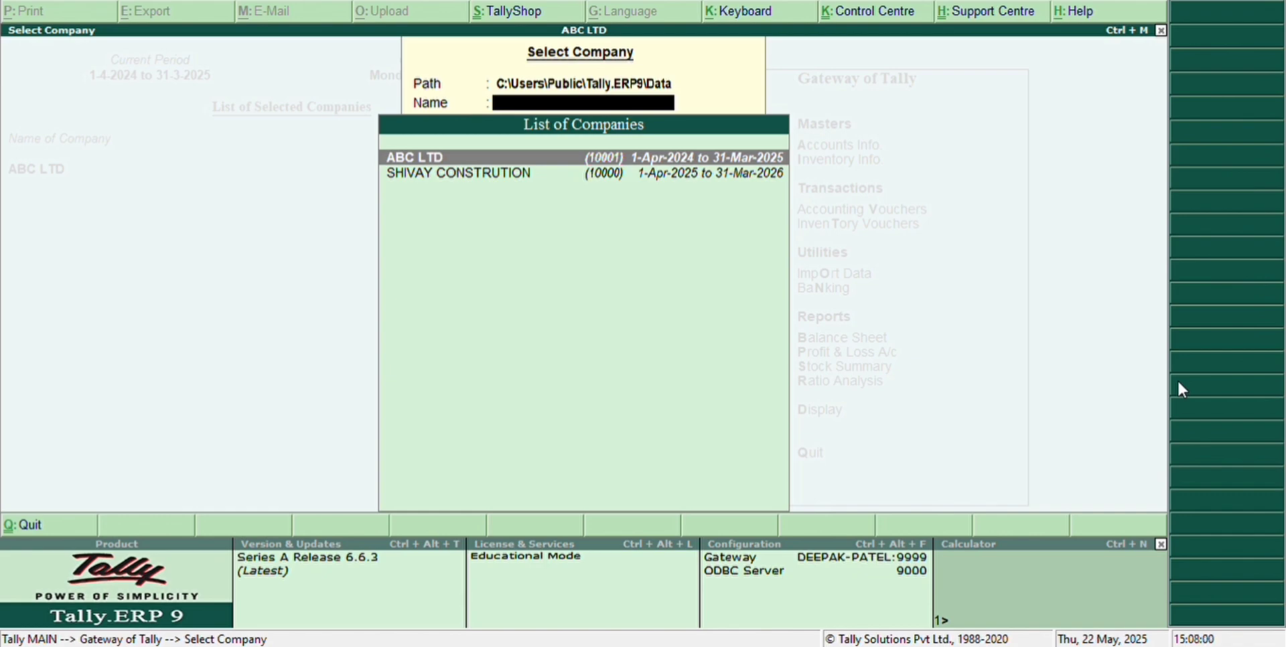
key(Escape)
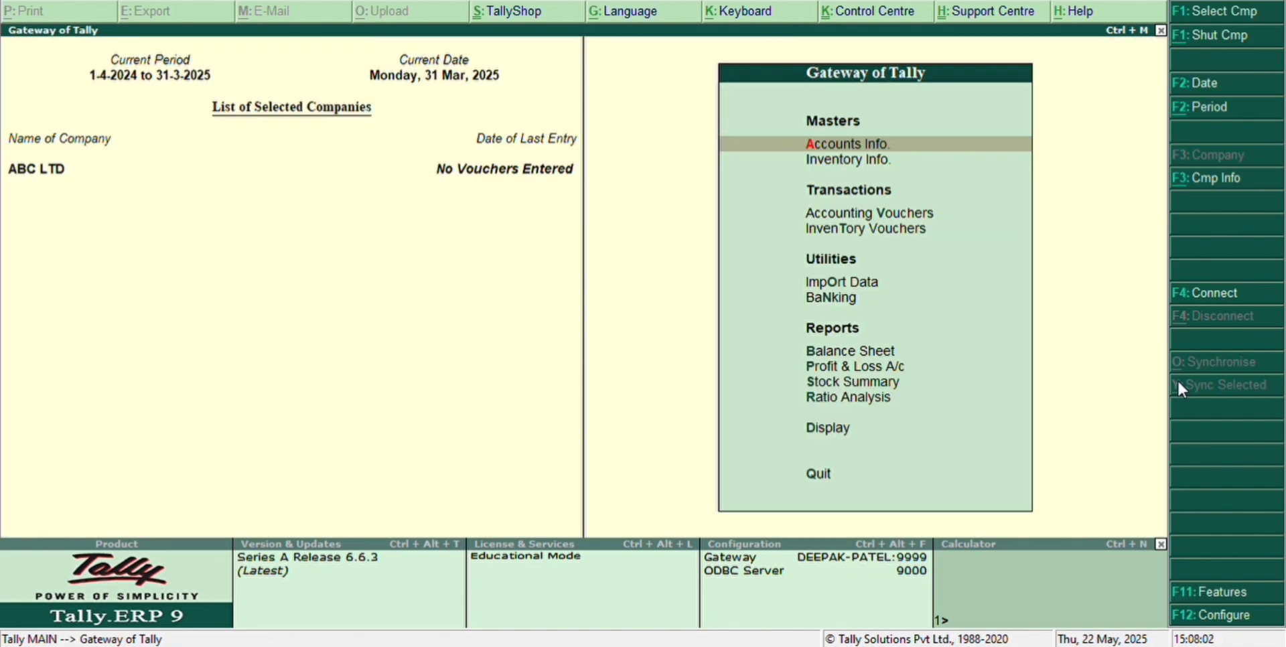